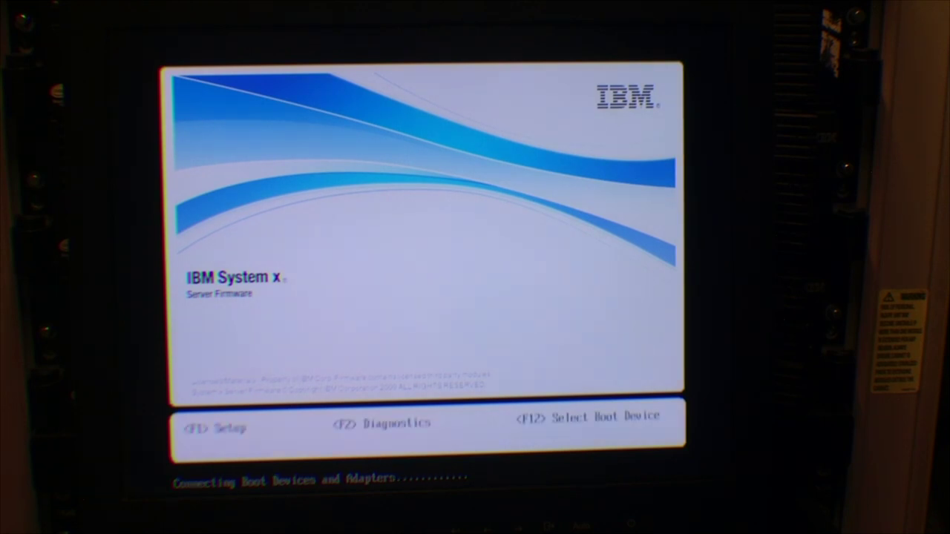
- Enter the firmware setup of the IBM System x server during boot
key("F1")
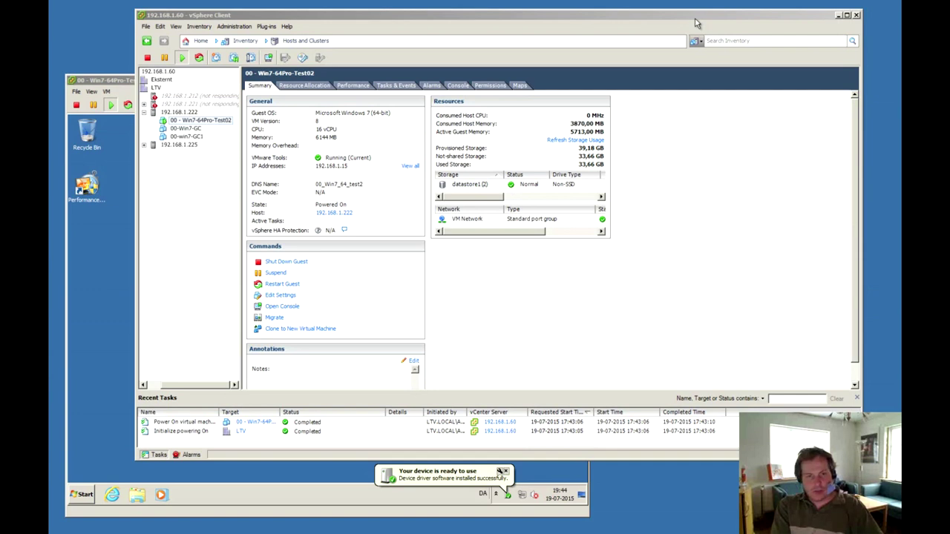
- Review the hardware summary of host 192.168.1.222 and the summary of its virtual machine 00 - Win7-64Pro-Test02
left_click(181, 112)
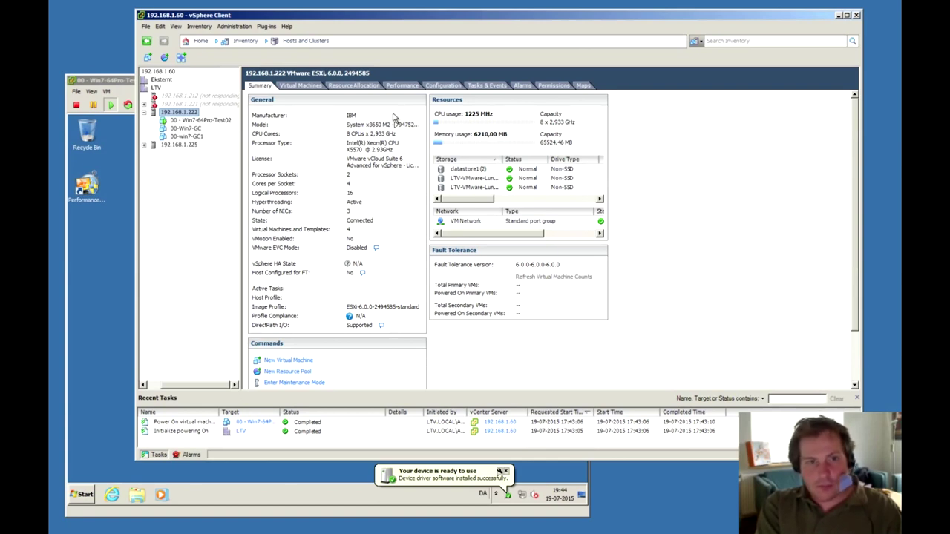
left_click(196, 122)
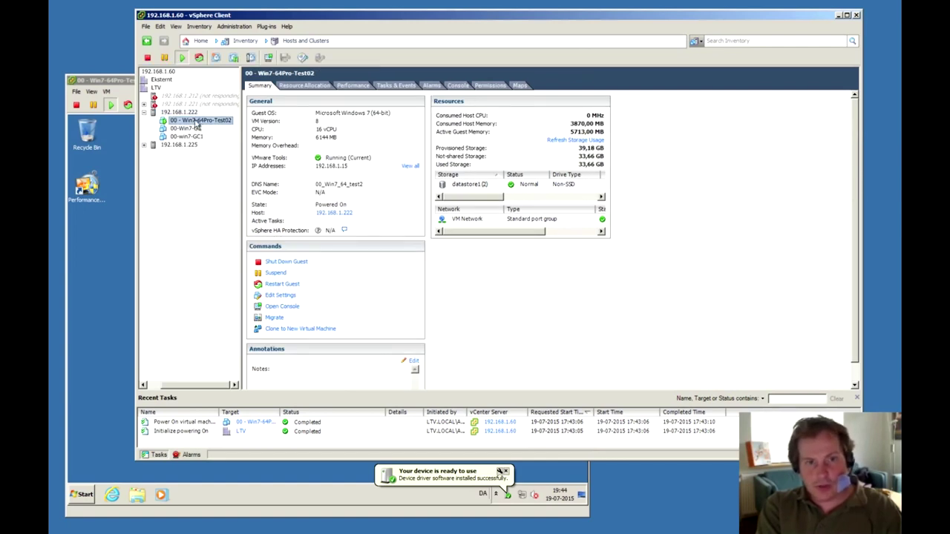
- In the Win7-64Pro-Test02 console, check the driver installation details, close them and restart Windows to apply the changes
left_click(123, 85)
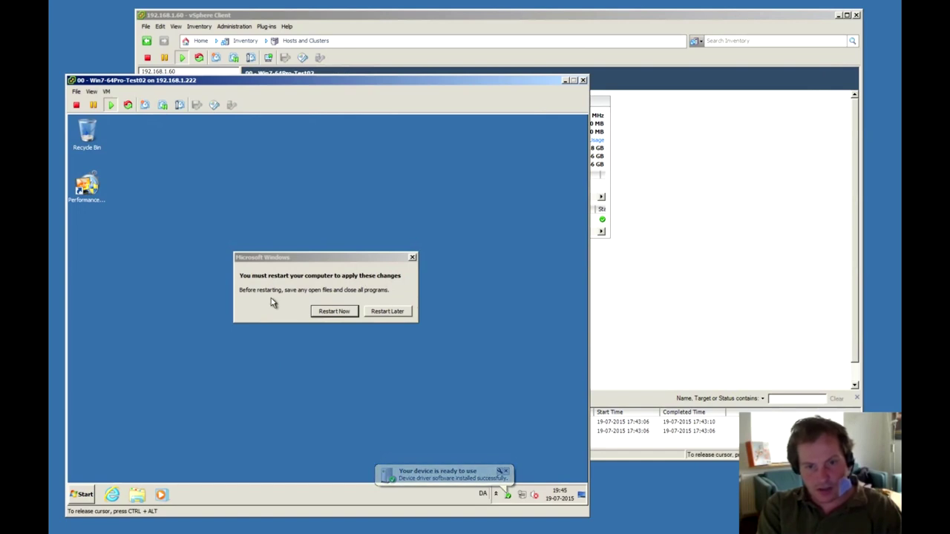
left_click(449, 478)
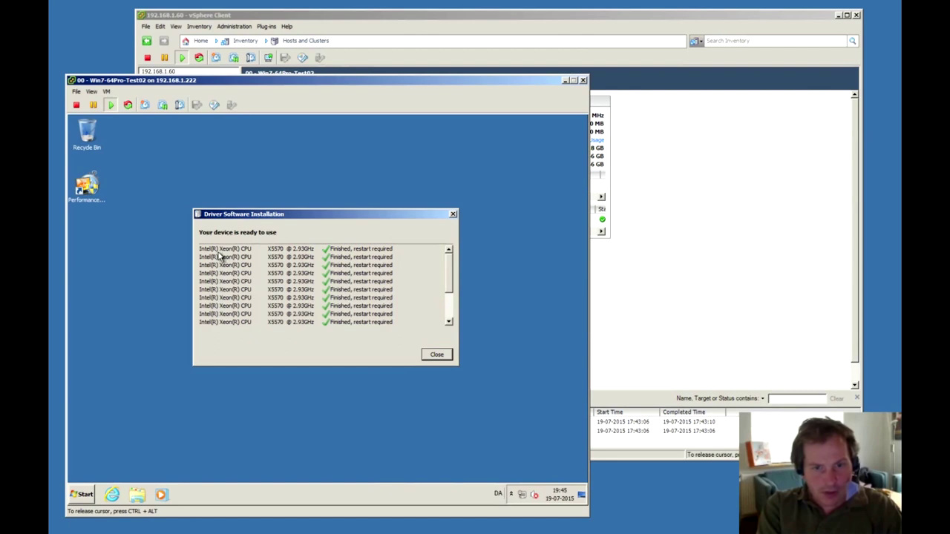
left_click(437, 356)
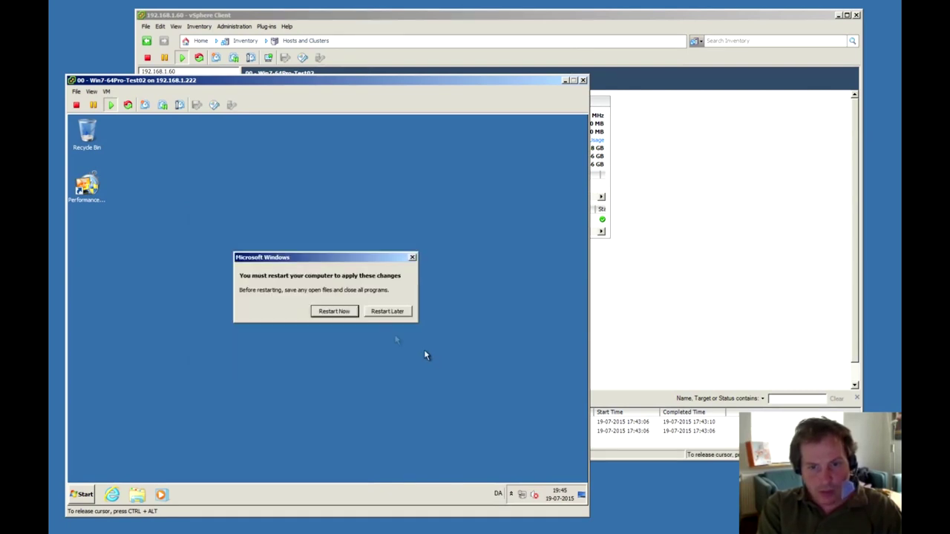
left_click(332, 311)
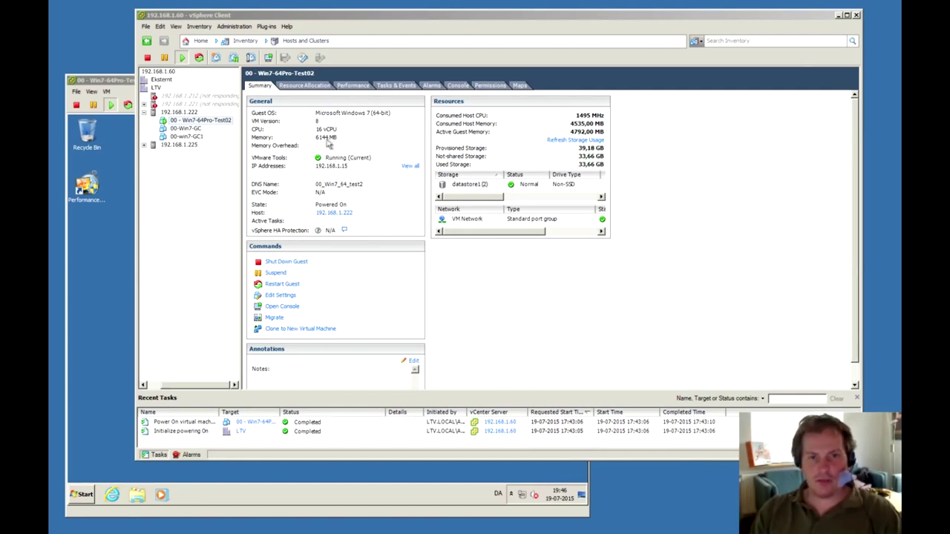
- Launch PerformanceTest in the virtual machine's console, allow it to make changes, and continue past the licence and evaluation notices
left_click(123, 89)
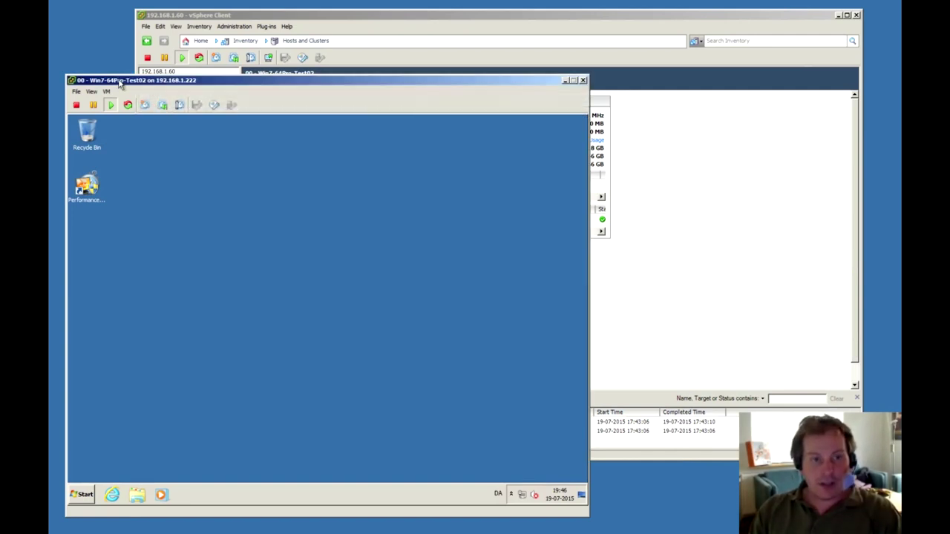
left_click(81, 190)
double_click(81, 190)
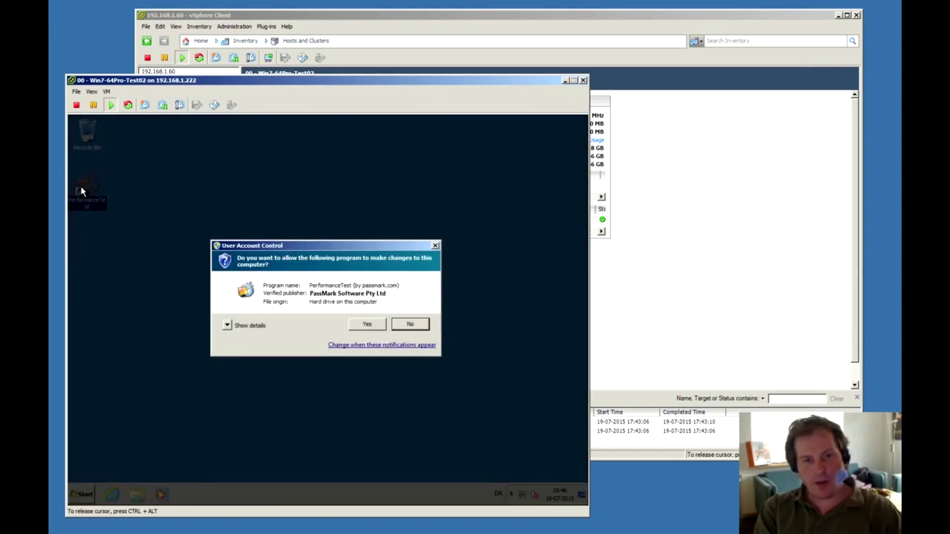
left_click(364, 326)
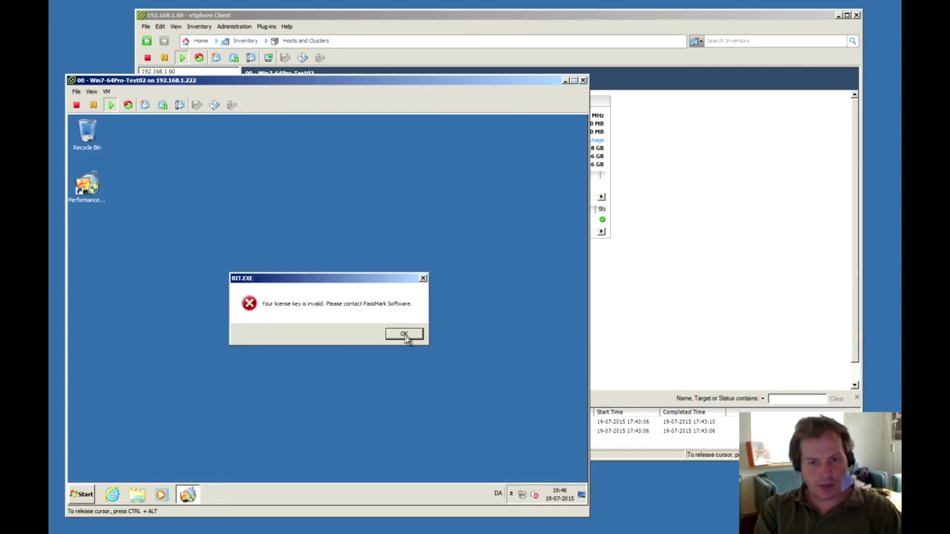
left_click(405, 336)
left_click(286, 441)
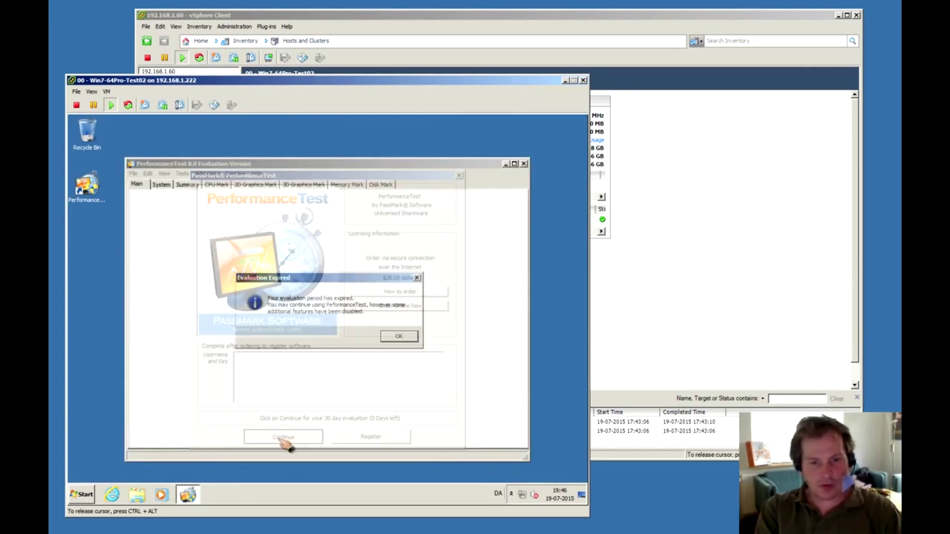
left_click(394, 339)
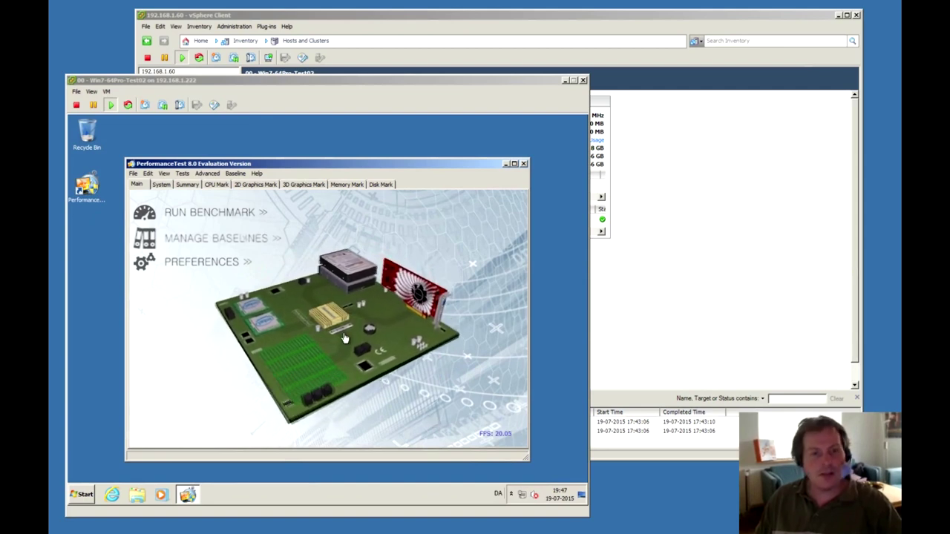
- Run the complete PerformanceTest benchmark and close the PassMark rating with Upload my baseline turned off
left_click(210, 220)
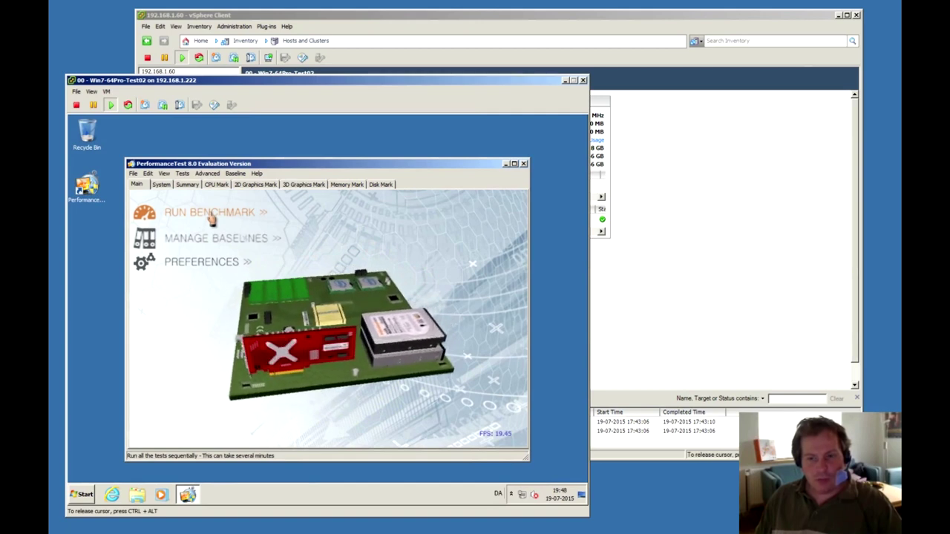
left_click(212, 215)
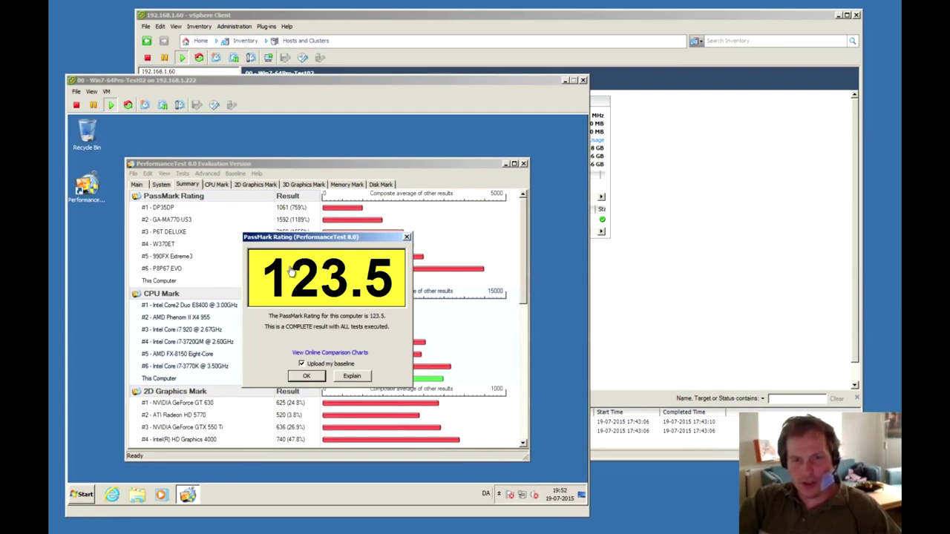
left_click(371, 240)
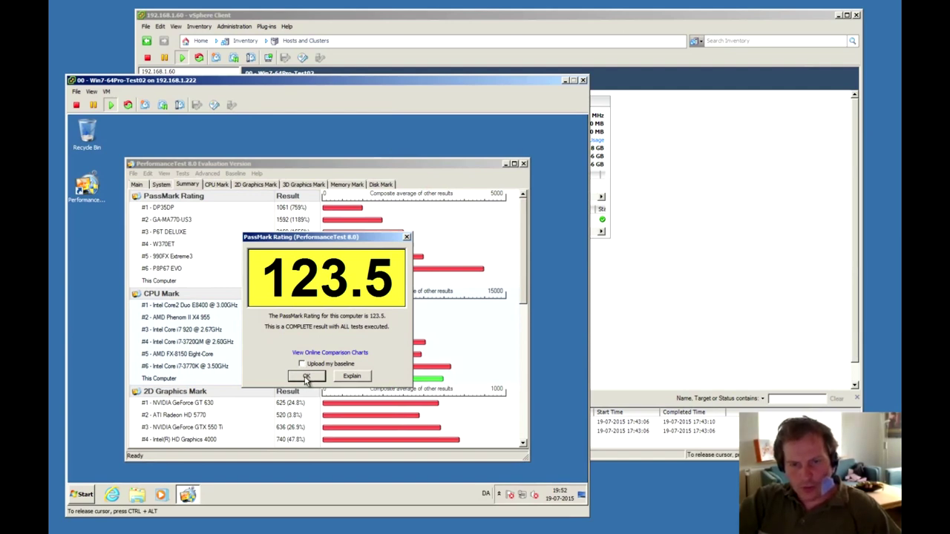
left_click(305, 377)
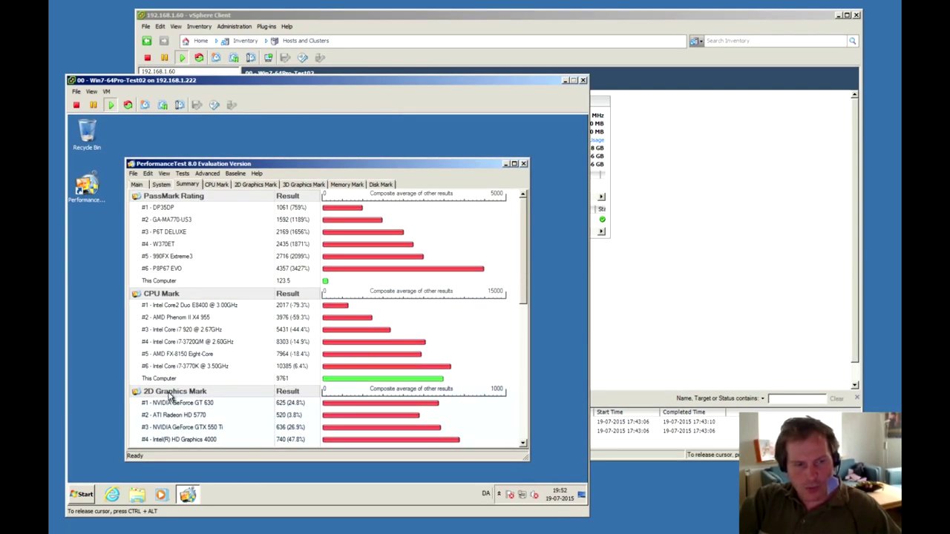
- Switch to test.txt in Notepad, place its window beside the benchmark results, and record the CPU Mark 9761 under 7650
key("alt+Tab")
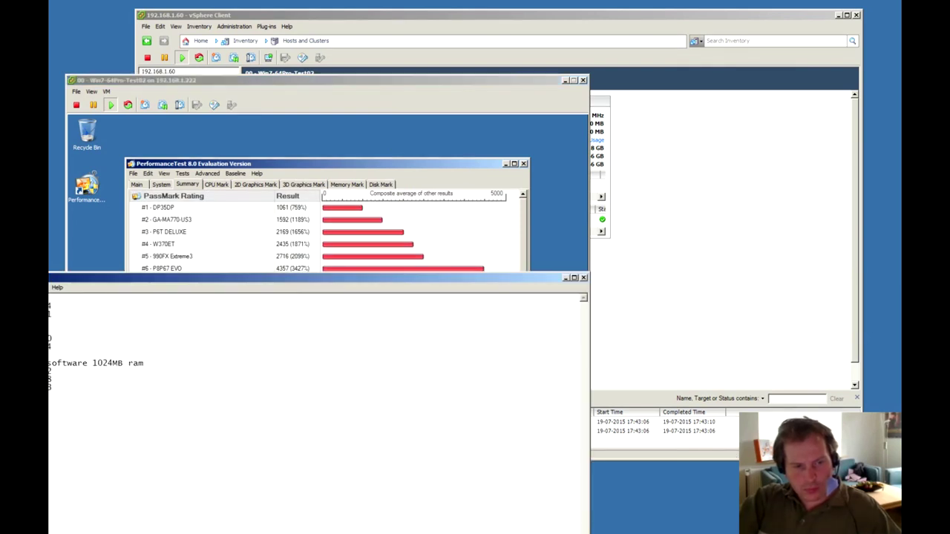
left_click_drag(167, 280, 479, 296)
left_click_drag(522, 256, 535, 242)
type("9761")
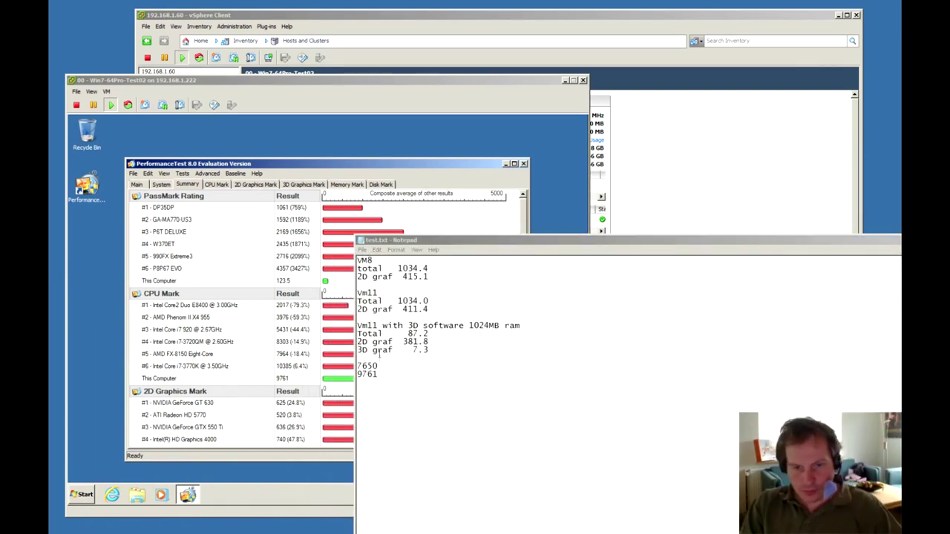
- Delete the older VM8 and Vm11 results from test.txt and add "= 2111" after 9761 as the score difference
left_click_drag(437, 356, 394, 260)
key("Delete")
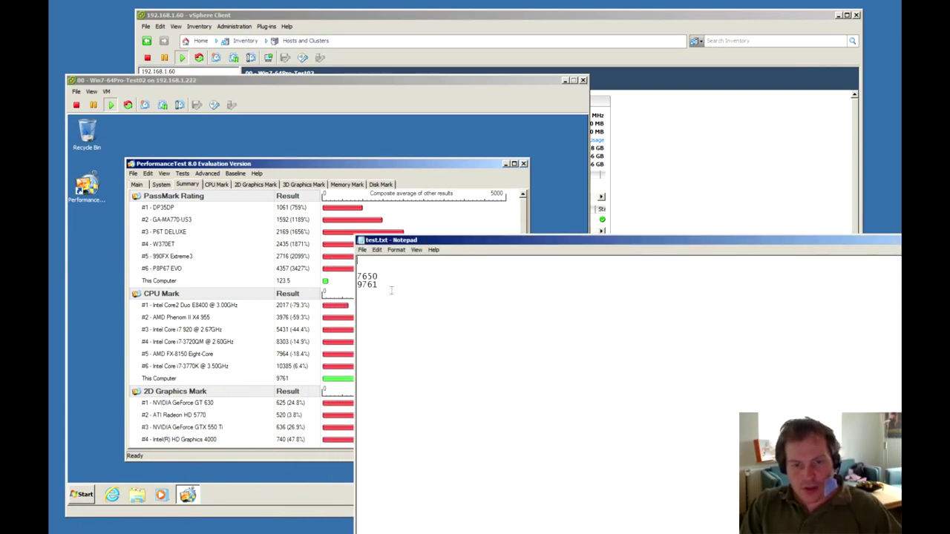
type("= ")
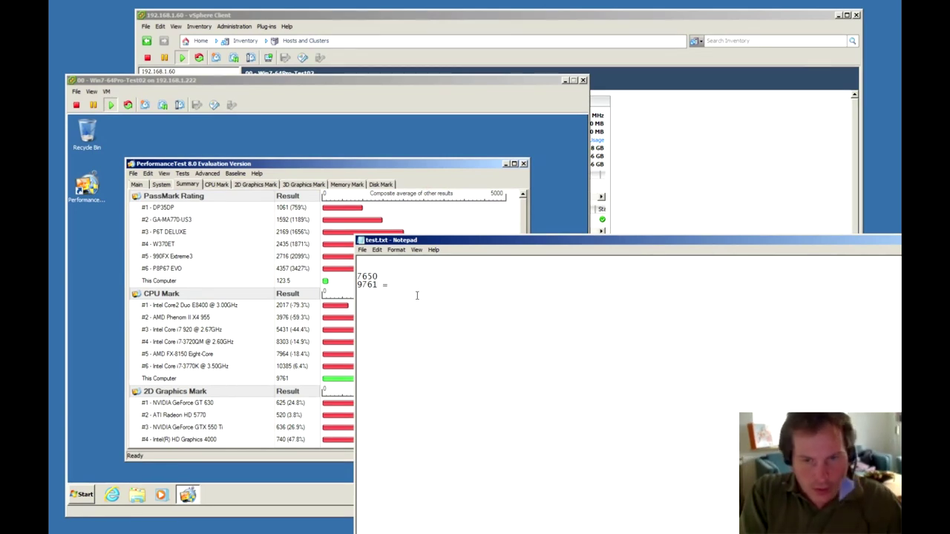
type("2111")
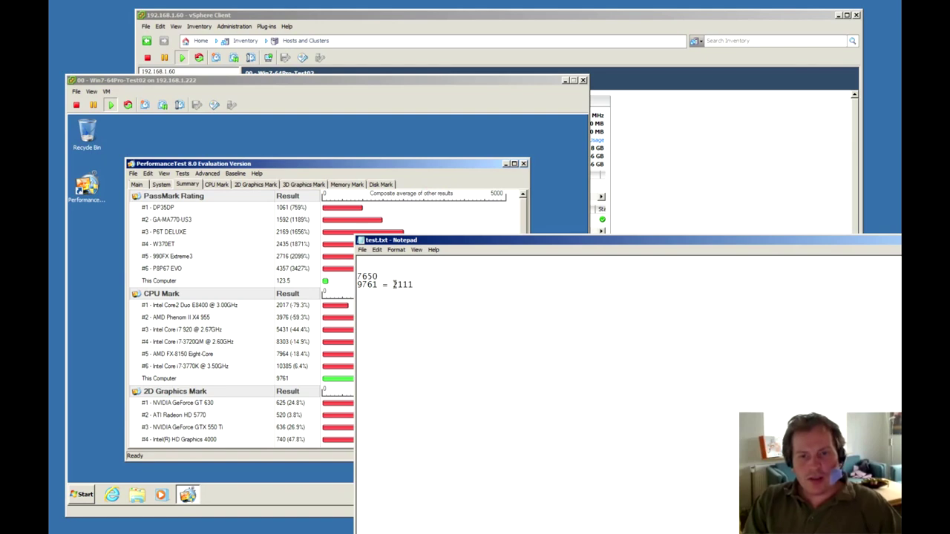
- Highlight the score difference and the two CPU scores in test.txt for comparison, and reposition the Notepad window
left_click_drag(393, 285, 418, 290)
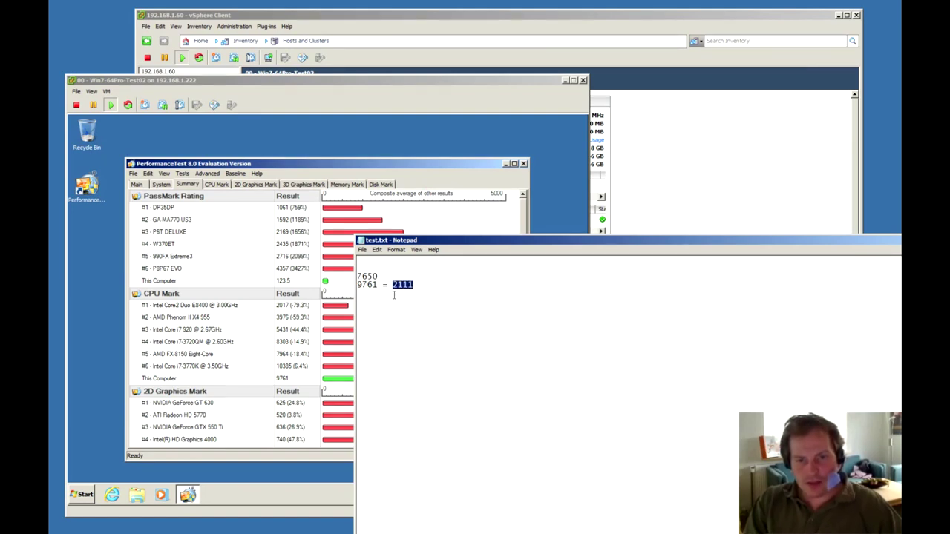
left_click_drag(356, 276, 378, 276)
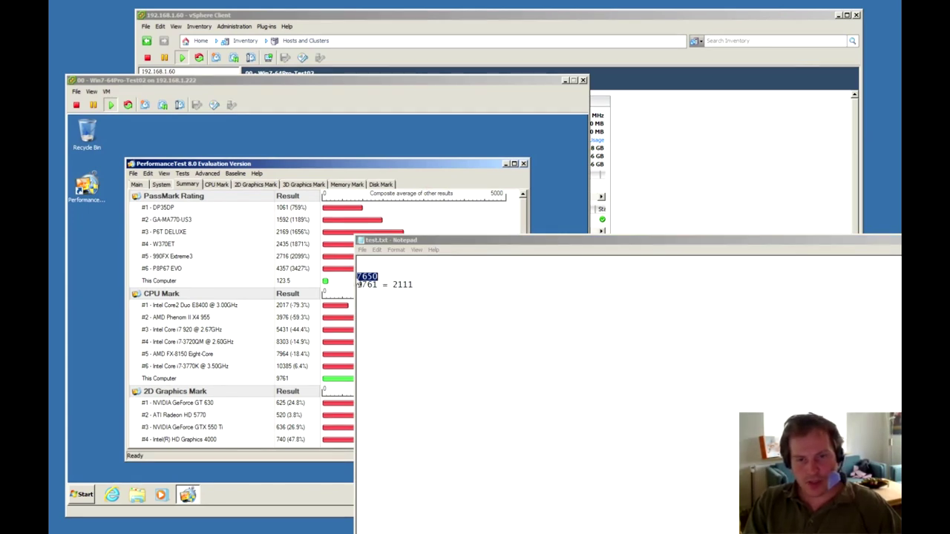
left_click(362, 283)
left_click_drag(357, 276, 377, 285)
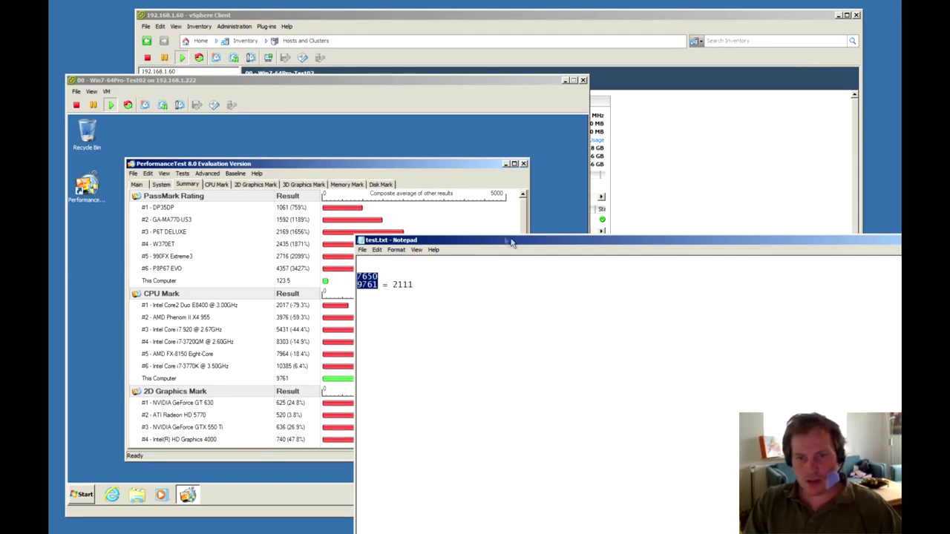
left_click_drag(509, 241, 461, 287)
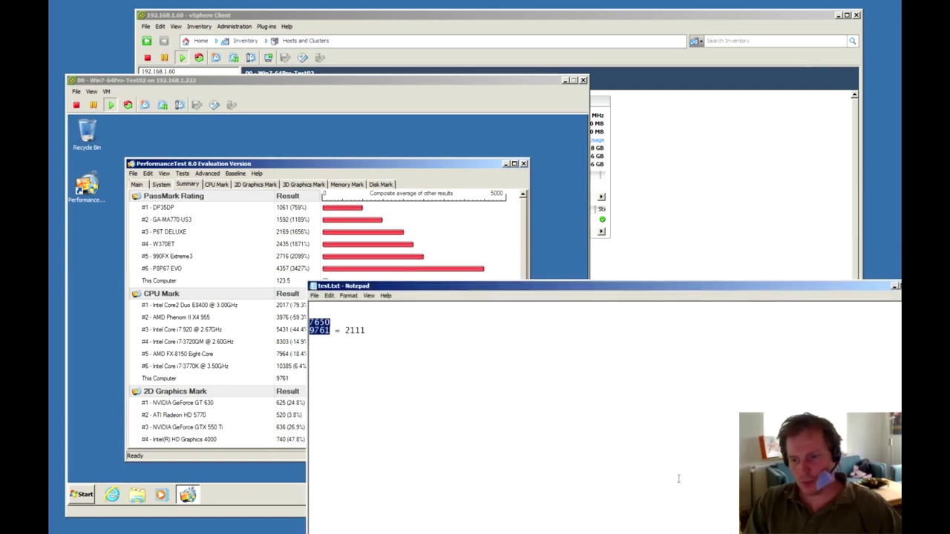